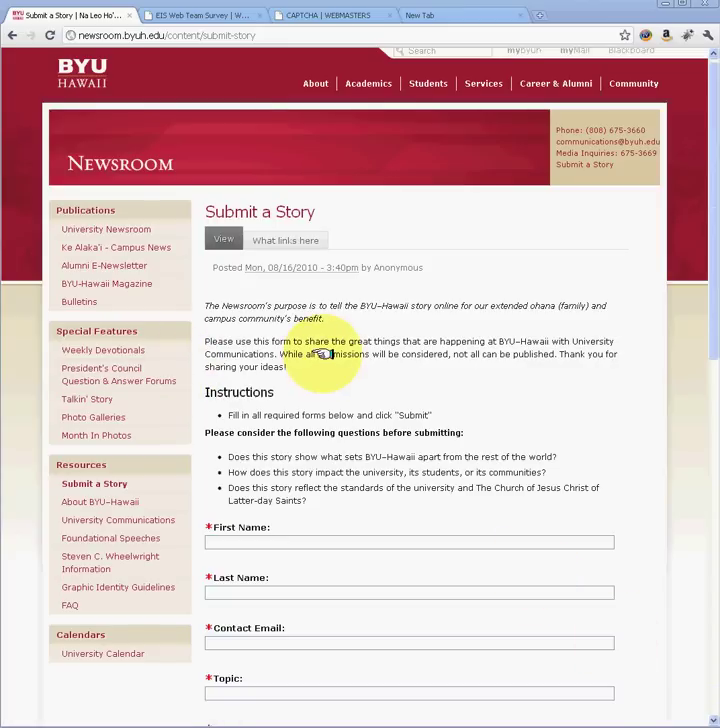
# Step: Scroll down the form and briefly highlight the example CAPTCHA image
pyautogui.scroll(-6, 322, 355)
pyautogui.scroll(-2, 322, 352)
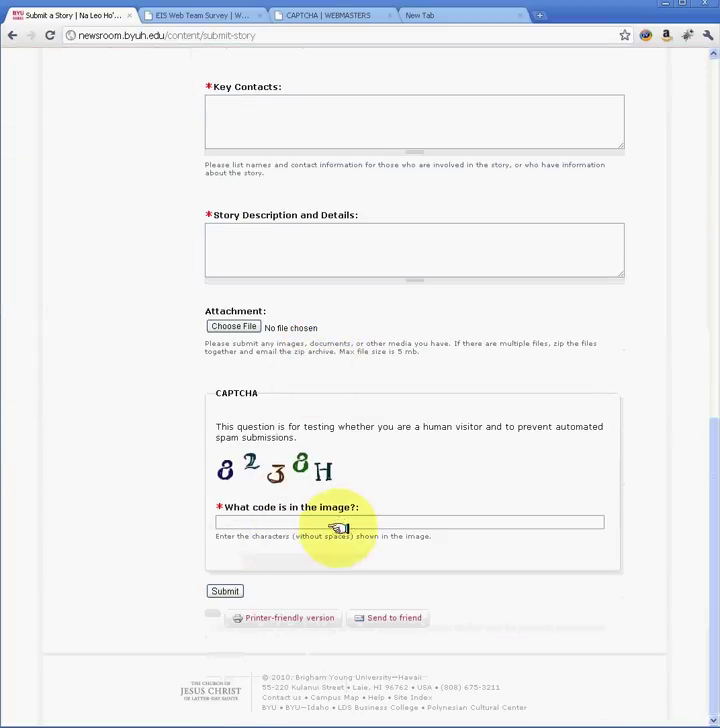
pyautogui.moveTo(382, 484); pyautogui.dragTo(258, 474)
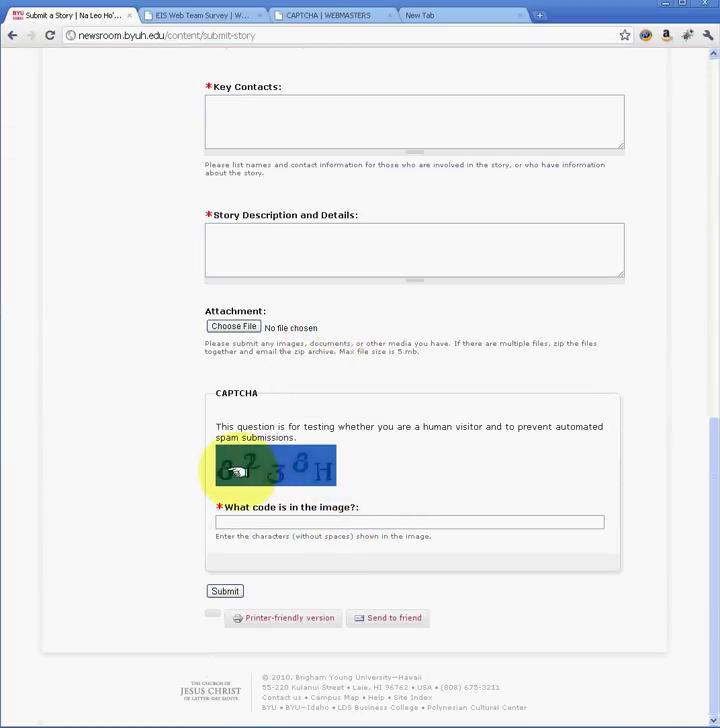
pyautogui.click(410, 491)
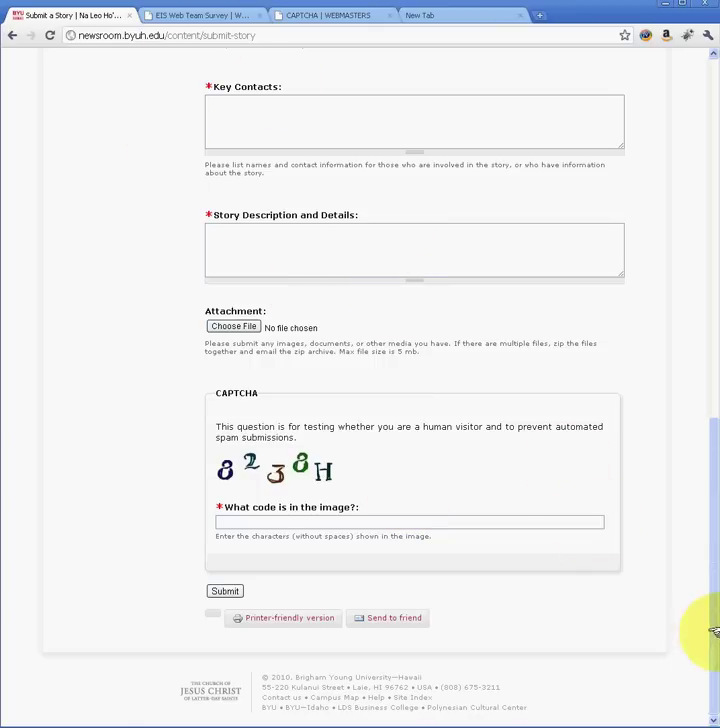
# Step: Switch to the EIS Web Team Survey tab and bring up the installed modules list
pyautogui.moveTo(712, 618); pyautogui.dragTo(703, 215)
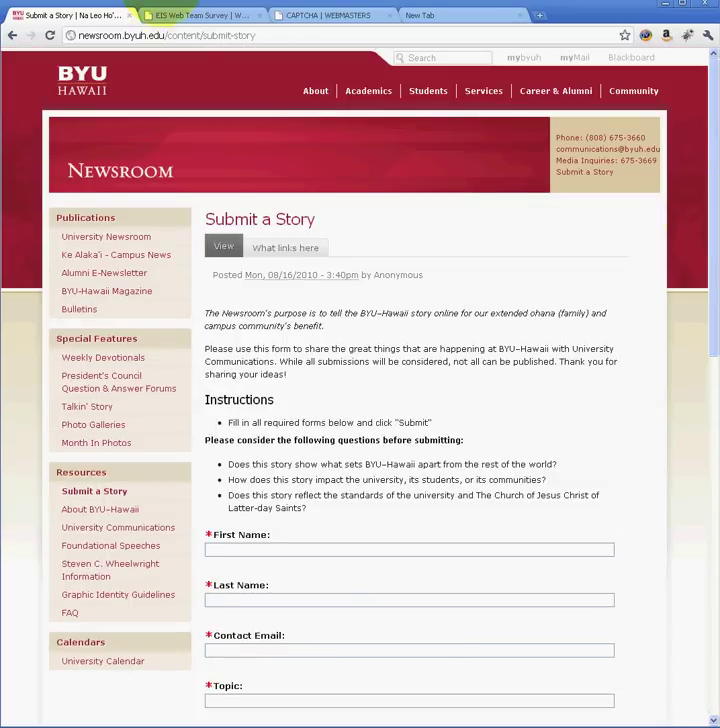
pyautogui.click(204, 15)
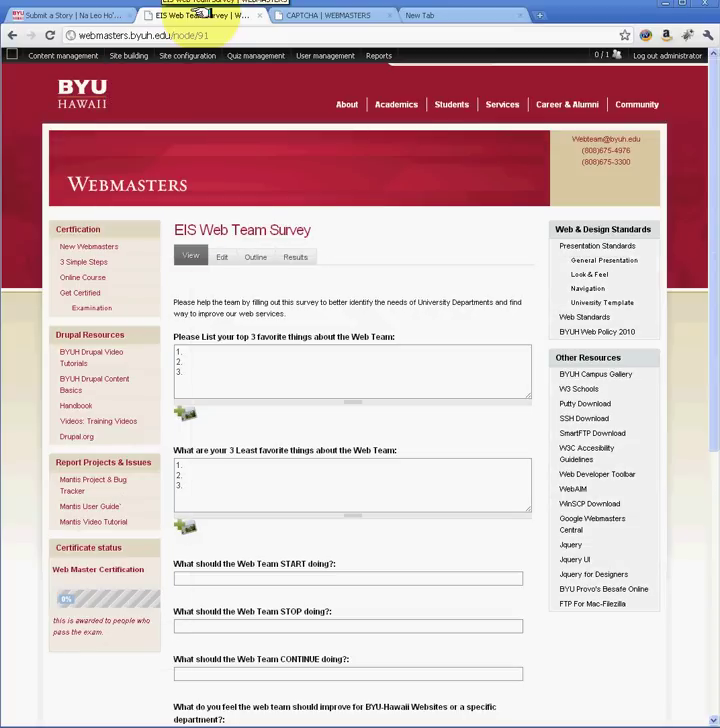
pyautogui.moveTo(128, 56)
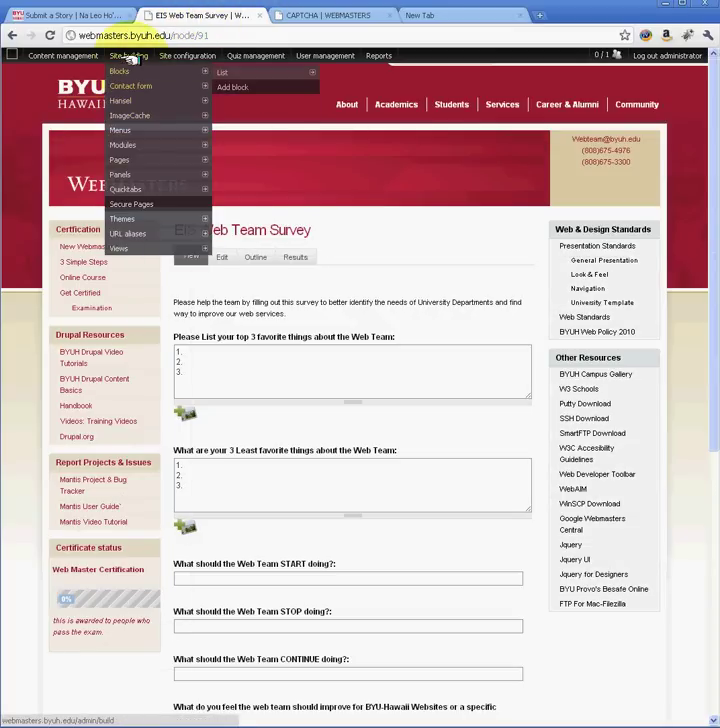
pyautogui.click(126, 145)
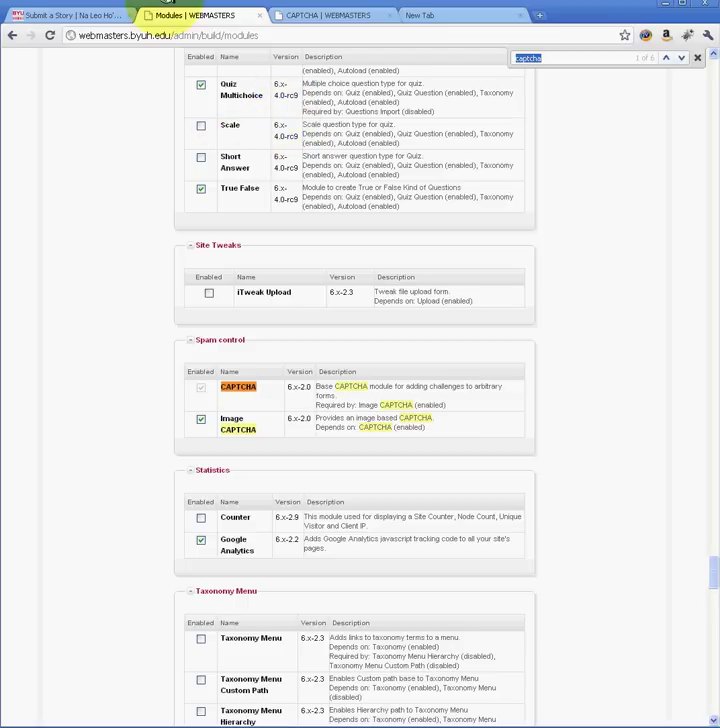
# Step: Load node/91 and scroll the EIS Web Team Survey form down to Submit and back
pyautogui.moveTo(173, 35); pyautogui.dragTo(425, 43)
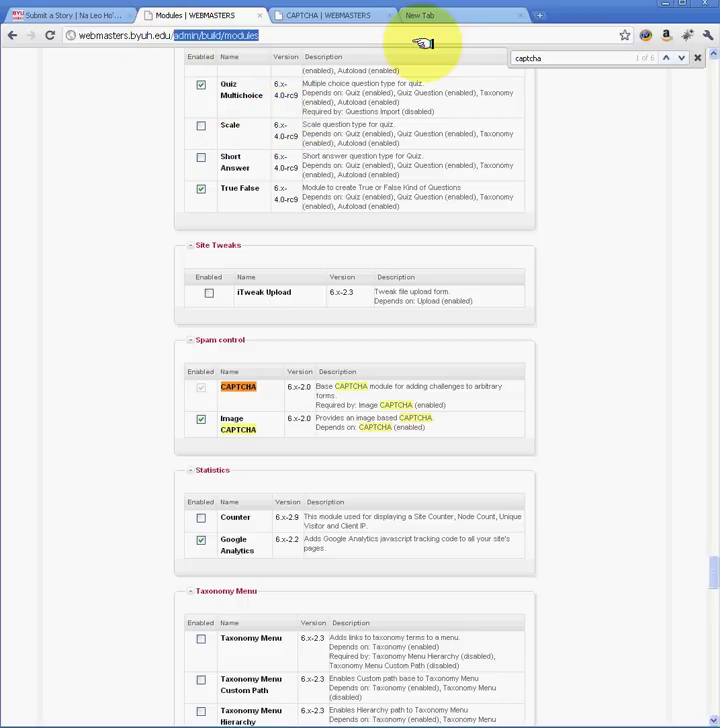
pyautogui.write('node/91')
pyautogui.press('Return')
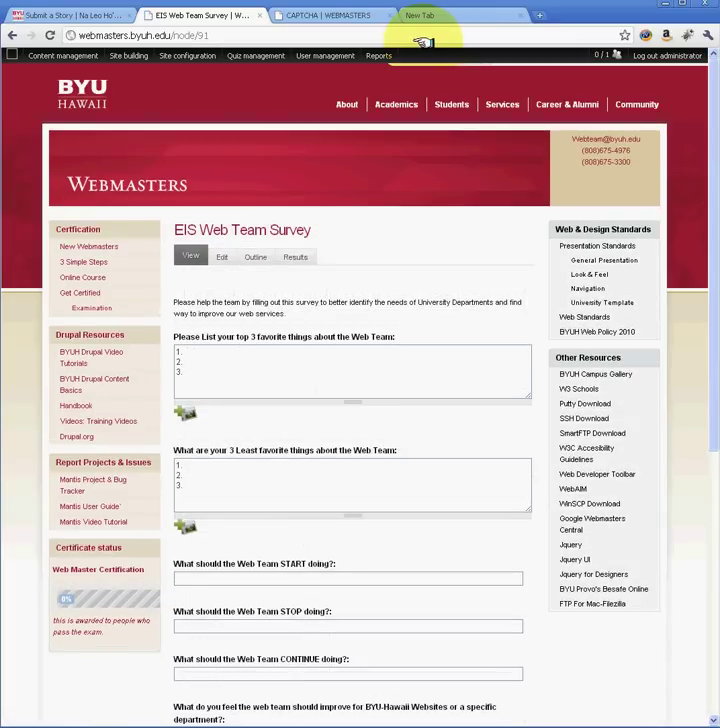
pyautogui.scroll(-3, 435, 153)
pyautogui.scroll(-5, 432, 157)
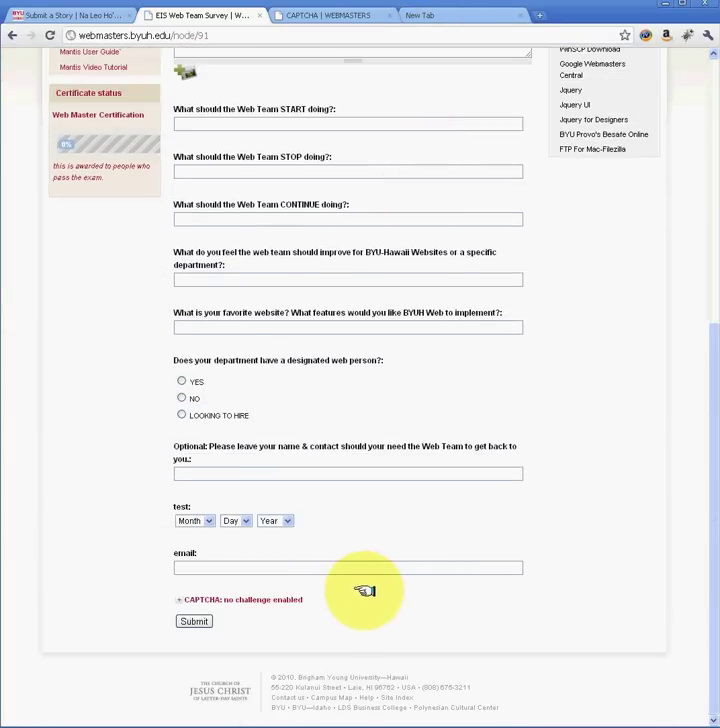
pyautogui.scroll(1, 350, 600)
pyautogui.scroll(4, 385, 548)
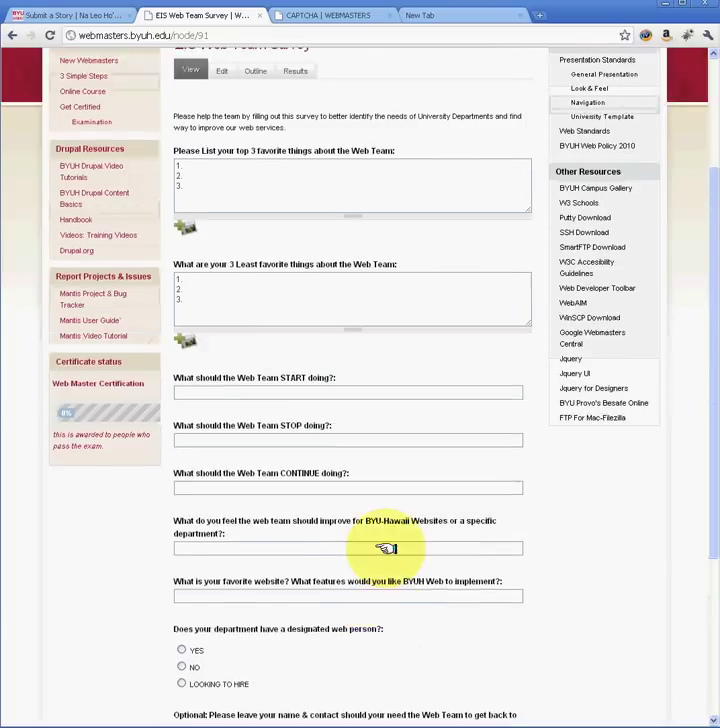
pyautogui.scroll(4, 386, 548)
pyautogui.scroll(-3, 386, 548)
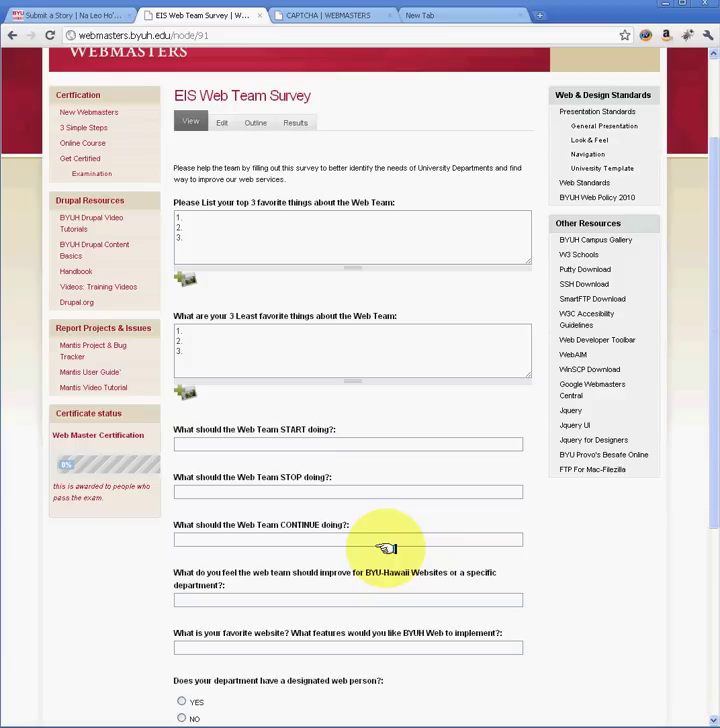
pyautogui.scroll(3, 386, 548)
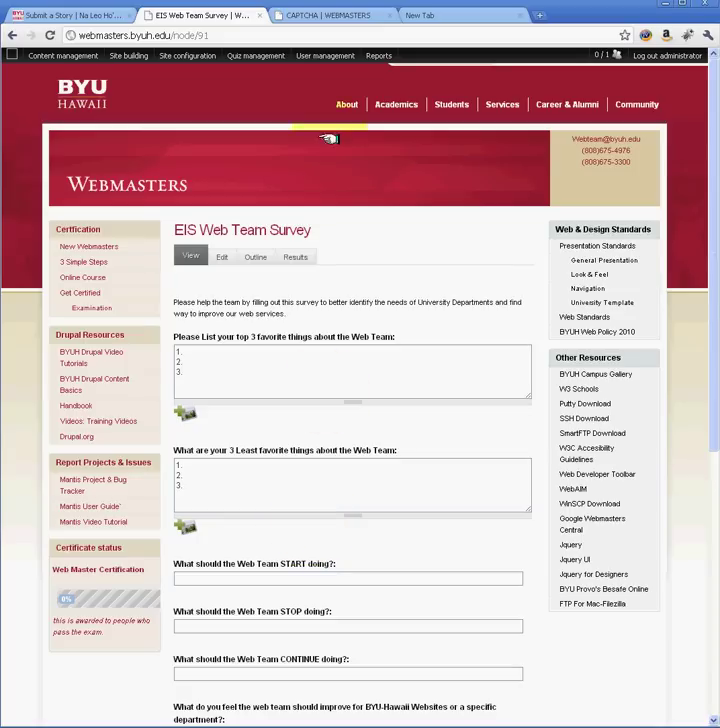
# Step: Open the CAPTCHA settings and start a new form_id entry in the Form protection table
pyautogui.click(320, 88)
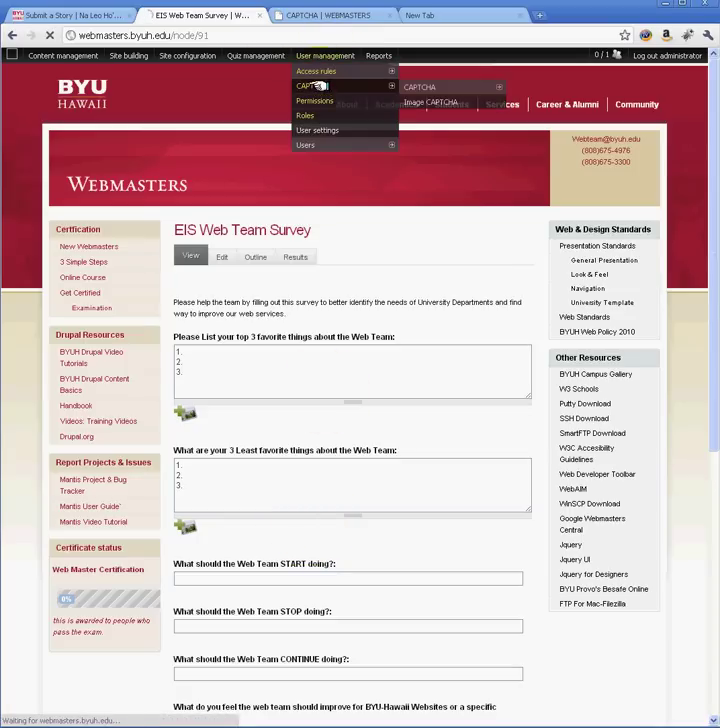
pyautogui.scroll(-3, 410, 303)
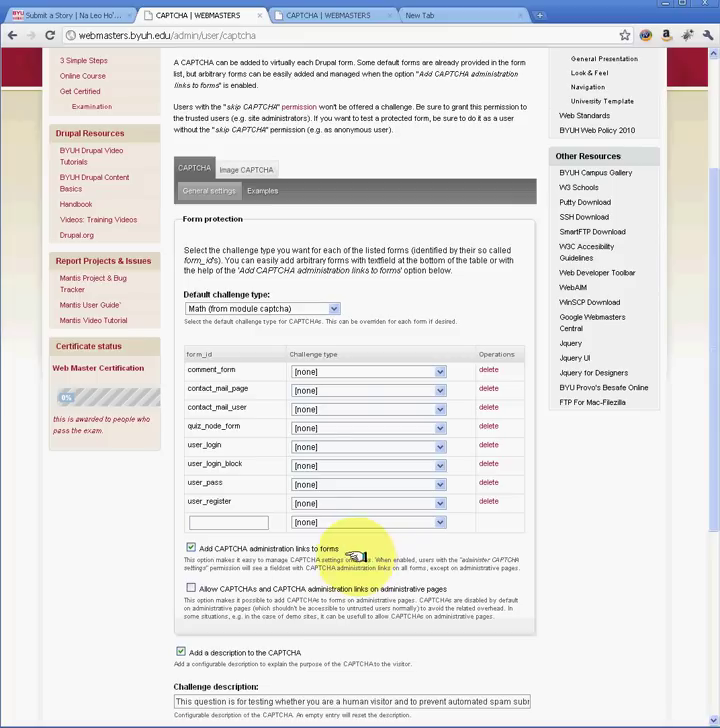
pyautogui.click(210, 521)
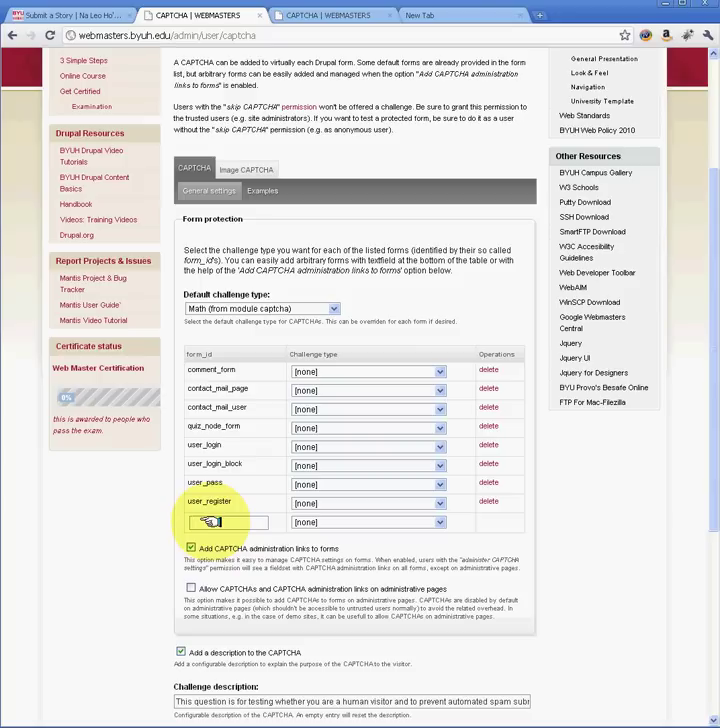
# Step: Add form_id webform_client_form_91 with challenge type 'Image (from module image_captcha)'
pyautogui.write('we')
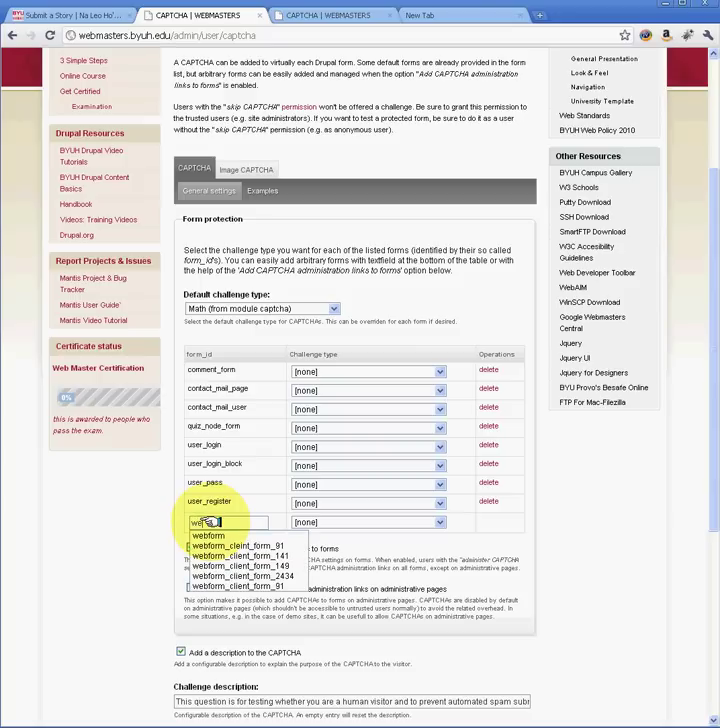
pyautogui.write('b')
pyautogui.write('form_cl')
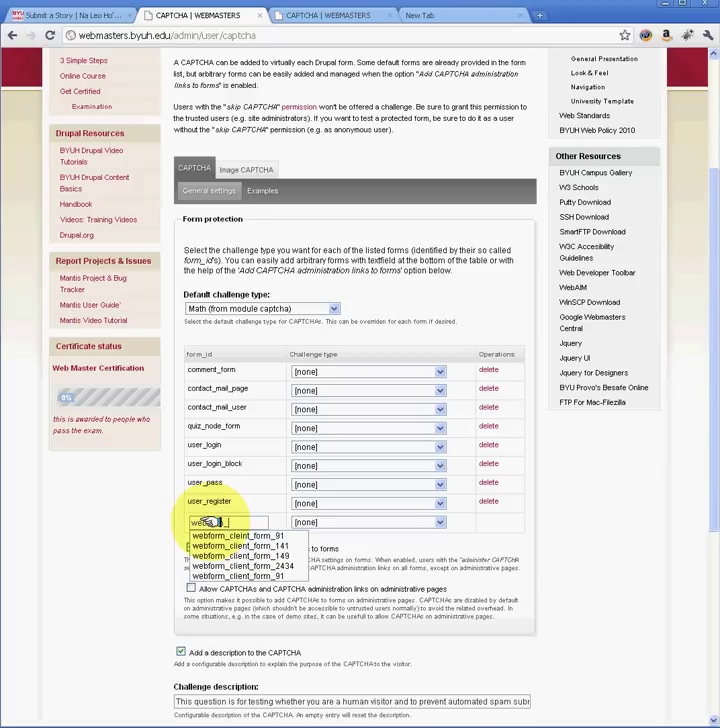
pyautogui.write('ient_')
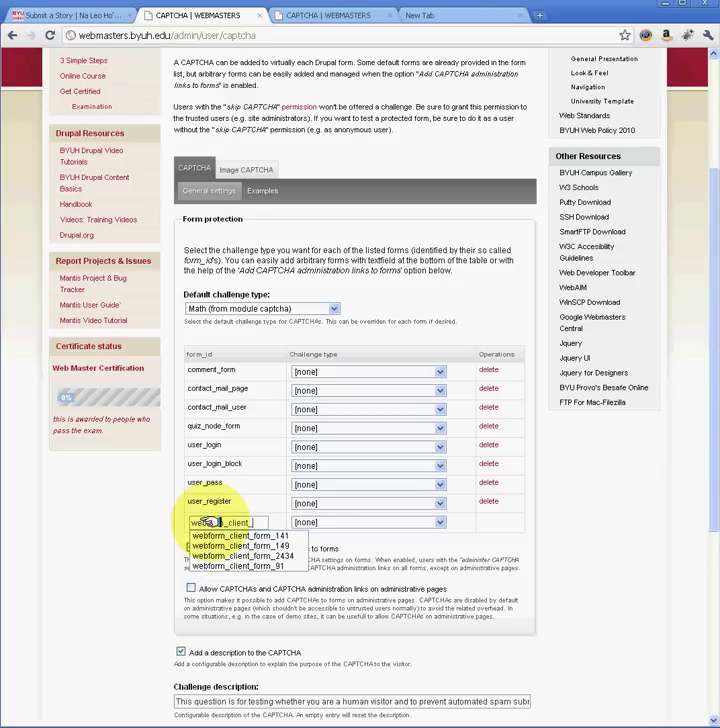
pyautogui.write('form_')
pyautogui.write('91')
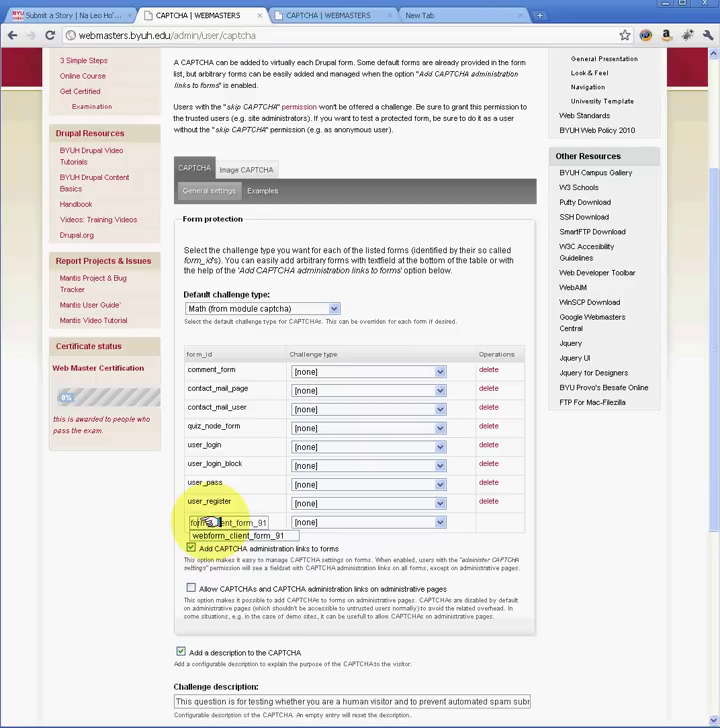
pyautogui.press('Home')
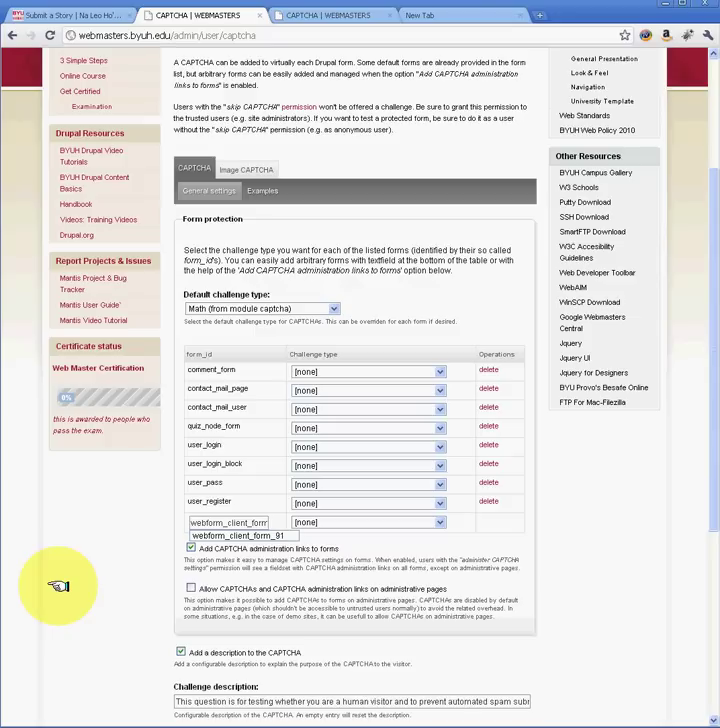
pyautogui.press('Right')
pyautogui.write('_91')
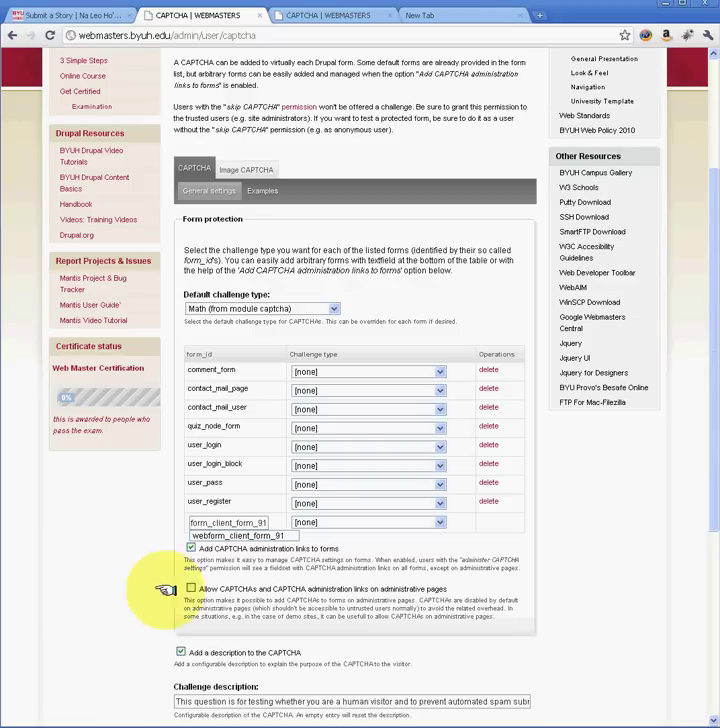
pyautogui.click(438, 522)
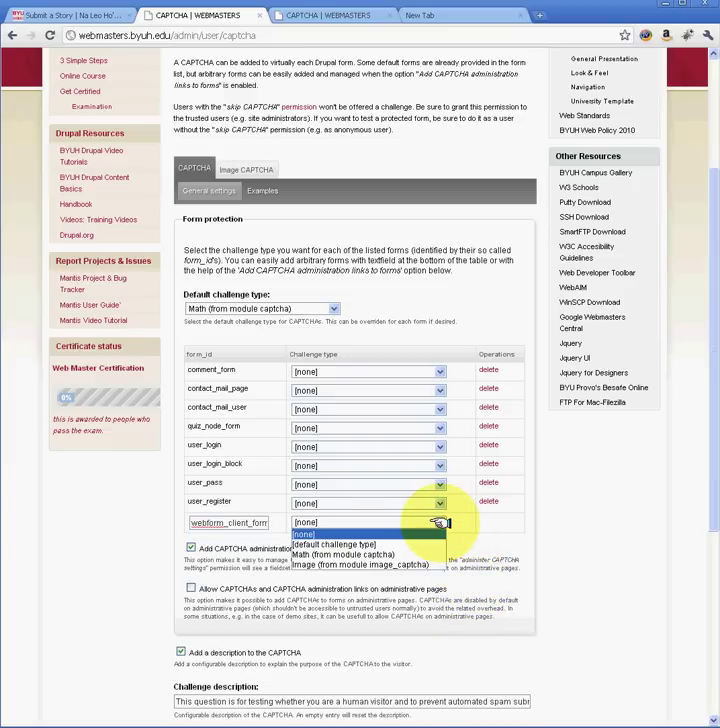
pyautogui.click(408, 564)
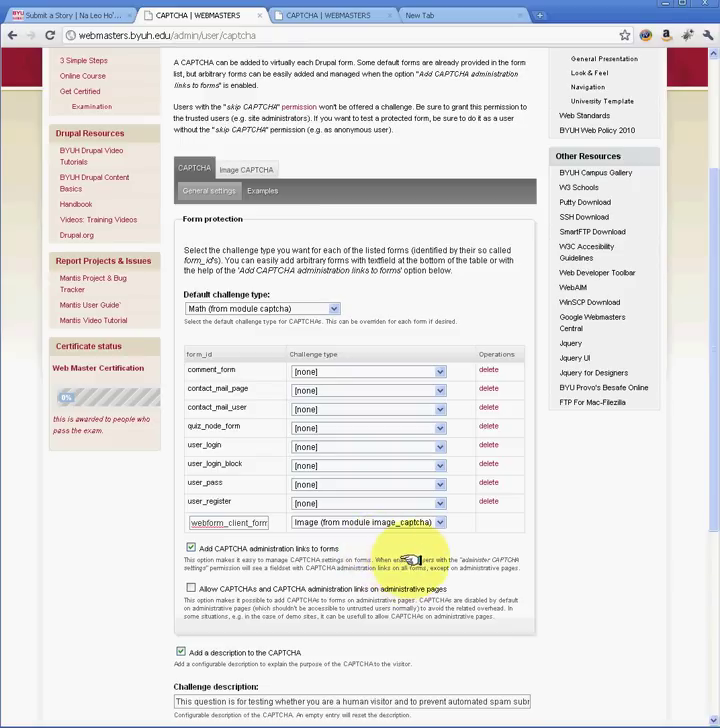
pyautogui.scroll(-3, 411, 561)
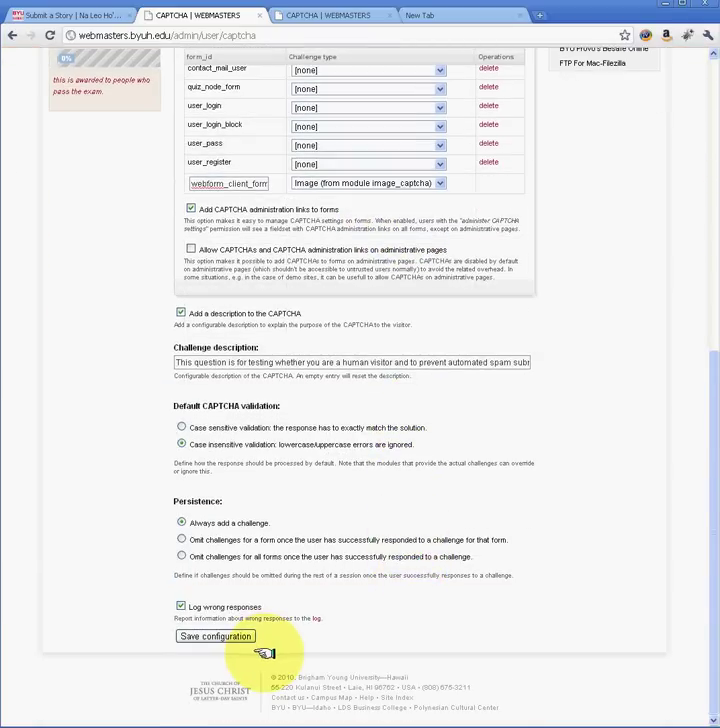
# Step: Save the CAPTCHA configuration and reload the survey at node/91
pyautogui.click(216, 634)
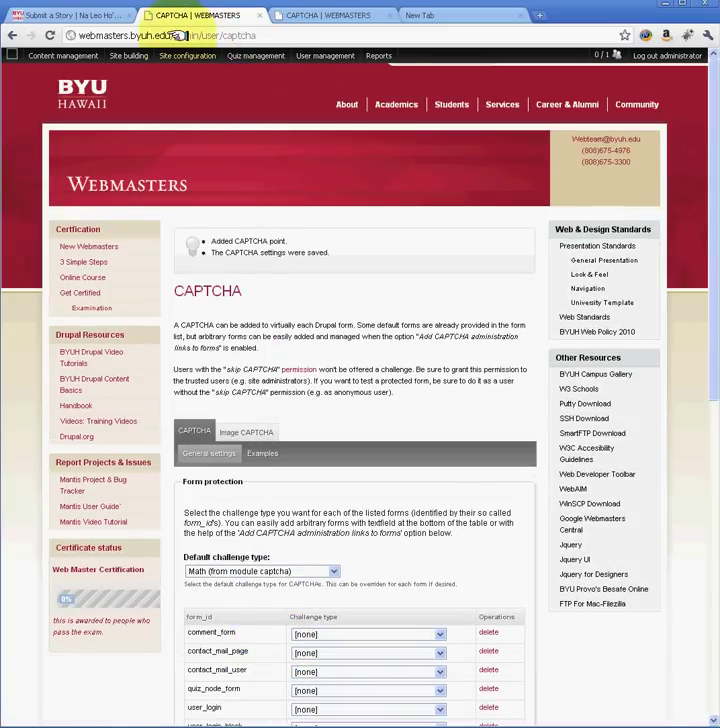
pyautogui.moveTo(175, 35); pyautogui.dragTo(357, 43)
pyautogui.write('no')
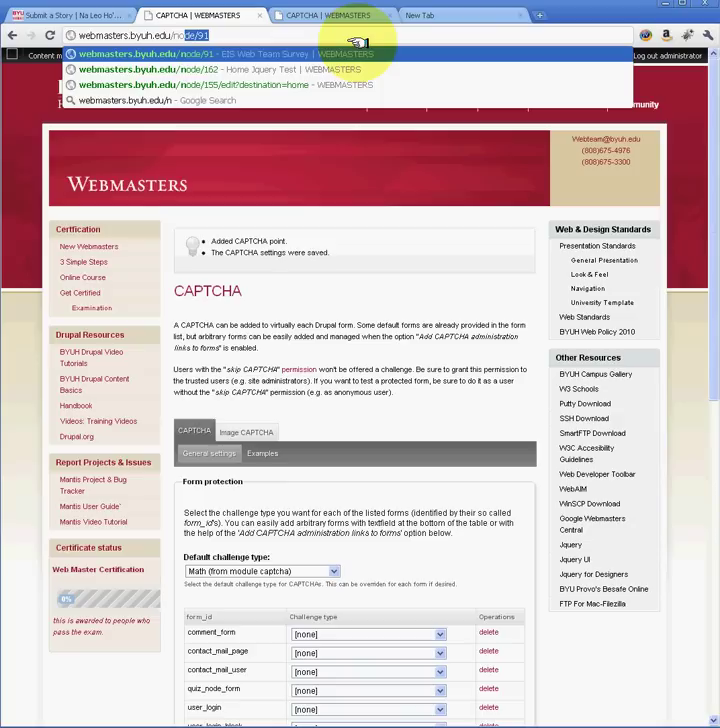
pyautogui.write('d')
pyautogui.press('Return')
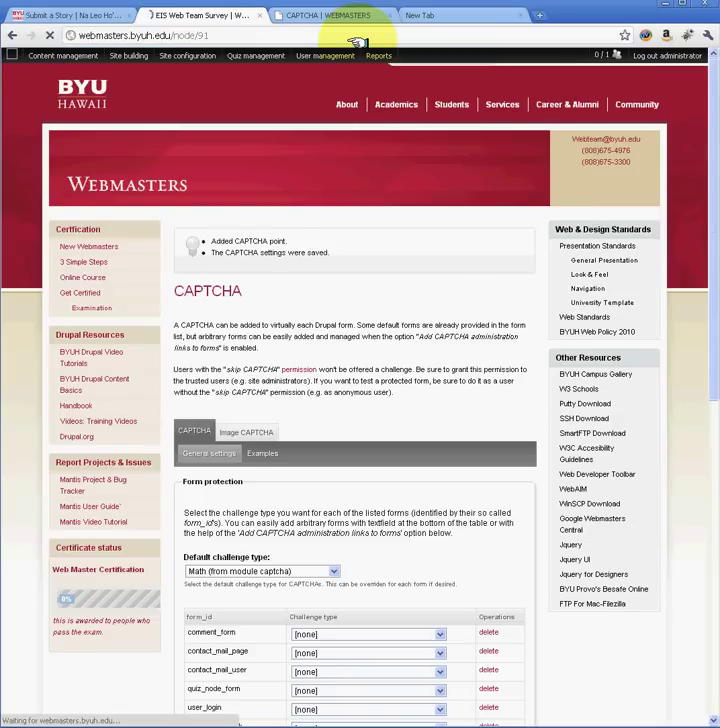
# Step: Expand the survey's CAPTCHA section above Submit to confirm the Image challenge
pyautogui.scroll(-7, 290, 290)
pyautogui.scroll(-1, 285, 380)
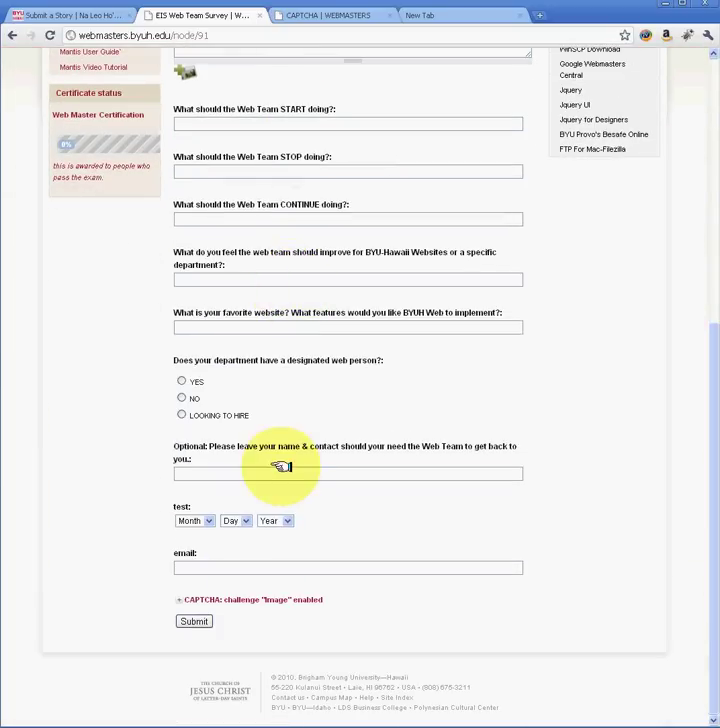
pyautogui.click(182, 598)
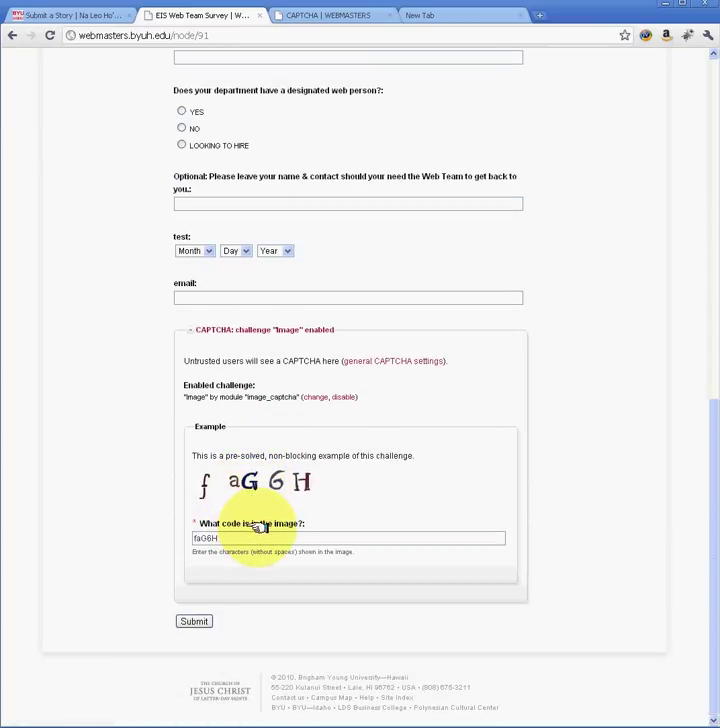
pyautogui.scroll(5, 260, 525)
pyautogui.scroll(3, 240, 300)
# Step: Open the survey's Edit page and scroll down to the Save buttons and back up
pyautogui.click(220, 257)
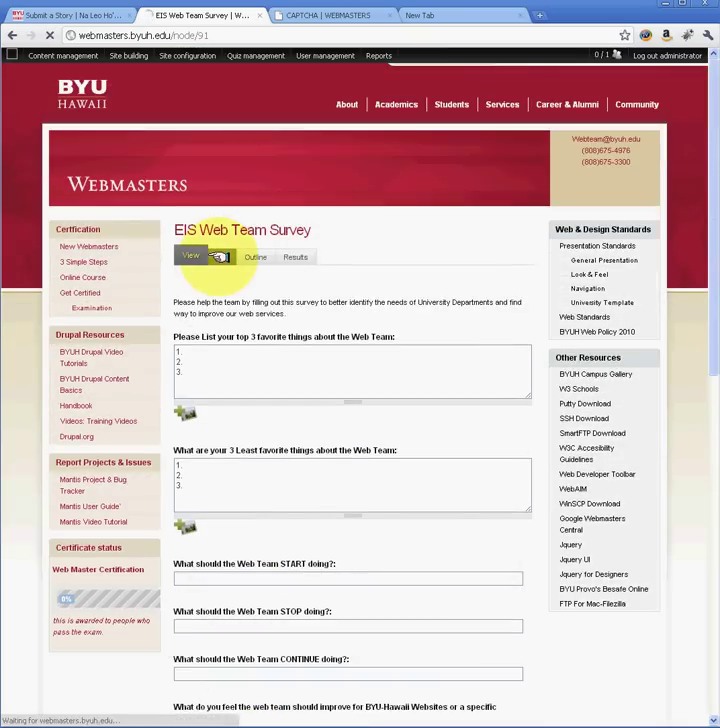
pyautogui.scroll(-3, 284, 377)
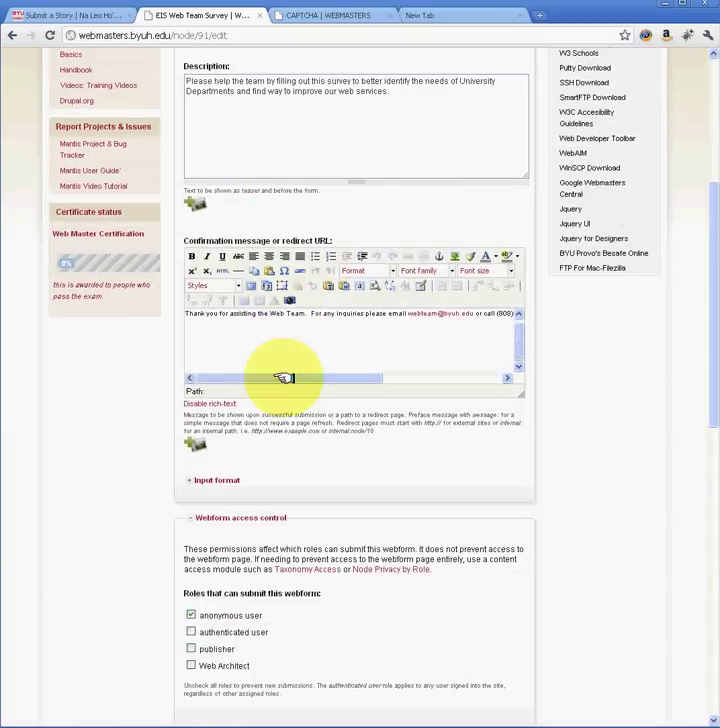
pyautogui.scroll(-4, 284, 377)
pyautogui.scroll(-4, 284, 377)
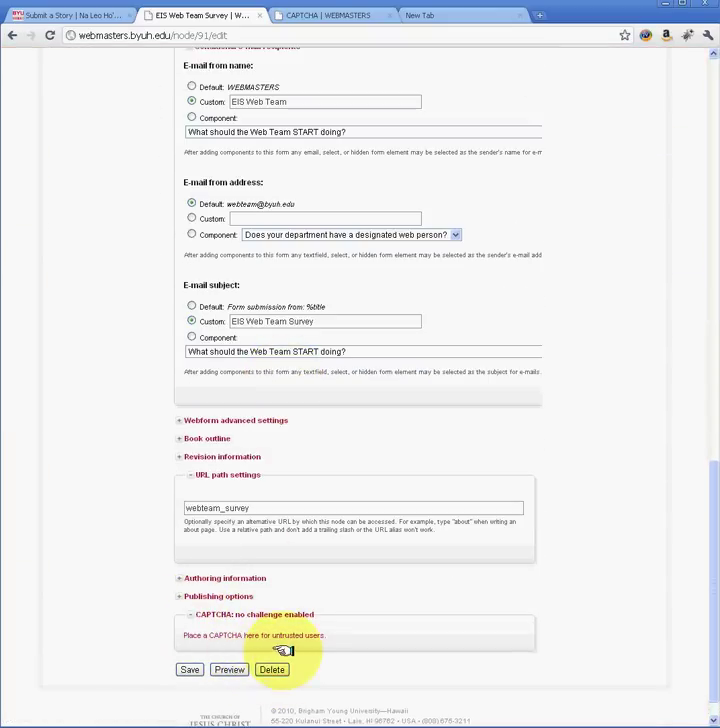
pyautogui.scroll(5, 300, 655)
pyautogui.scroll(5, 300, 655)
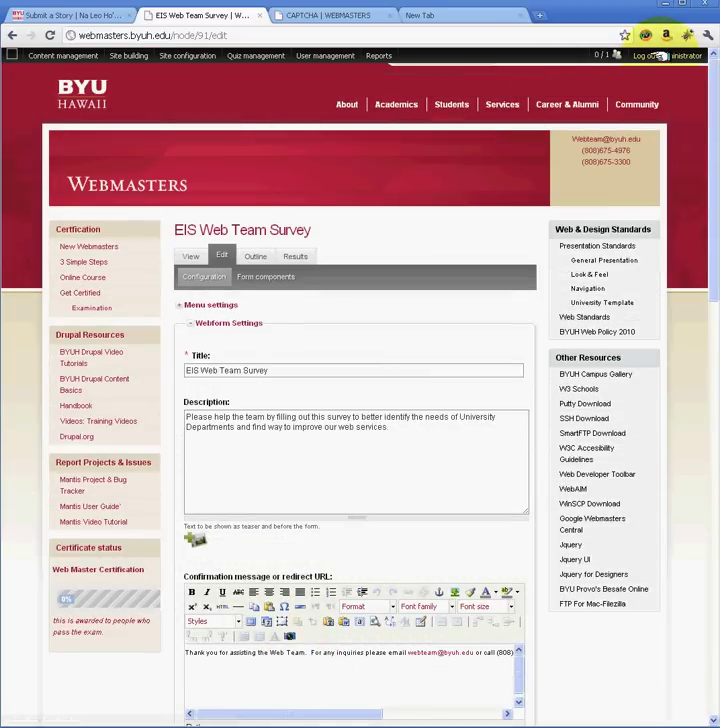
# Step: Log out the administrator and view node/91 as a visitor, scrolling to the image CAPTCHA
pyautogui.click(667, 55)
pyautogui.click(223, 33)
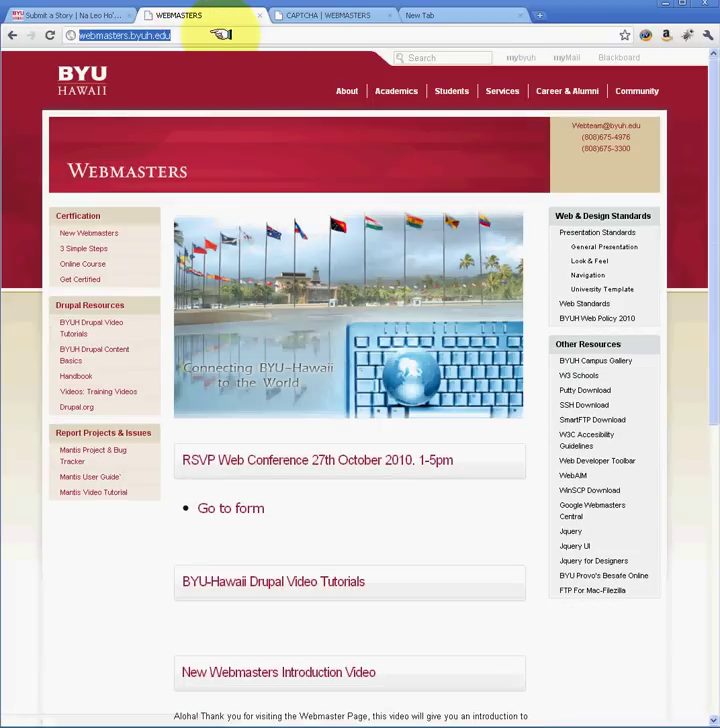
pyautogui.write('/node/91')
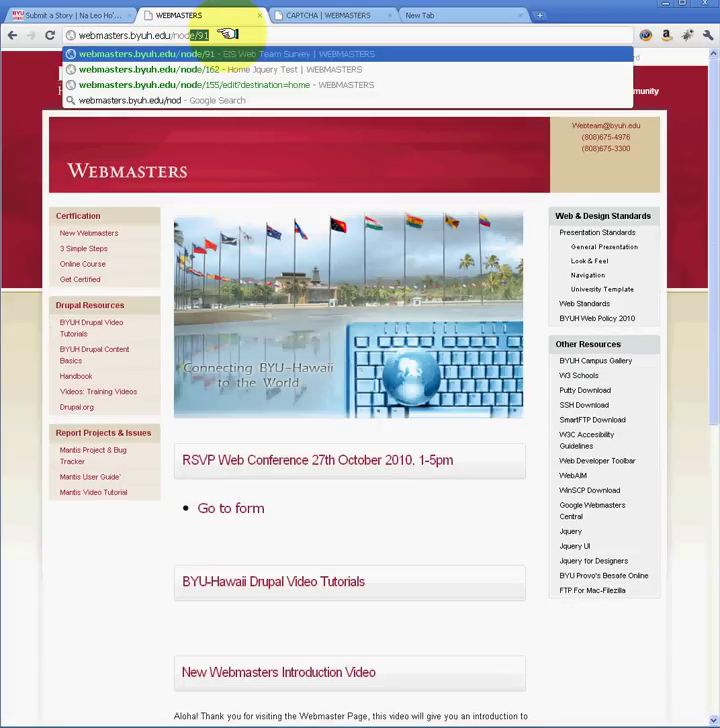
pyautogui.press('Return')
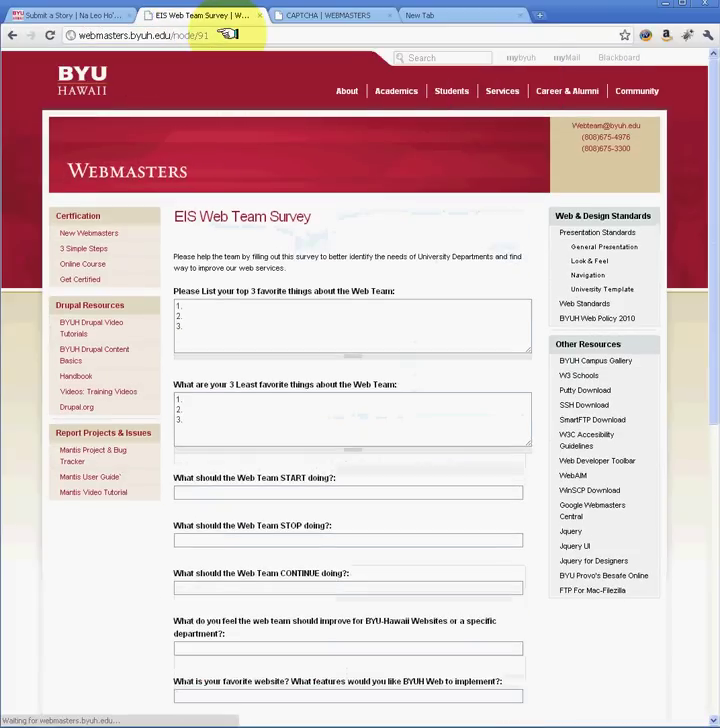
pyautogui.scroll(-3, 300, 192)
pyautogui.scroll(-3, 297, 205)
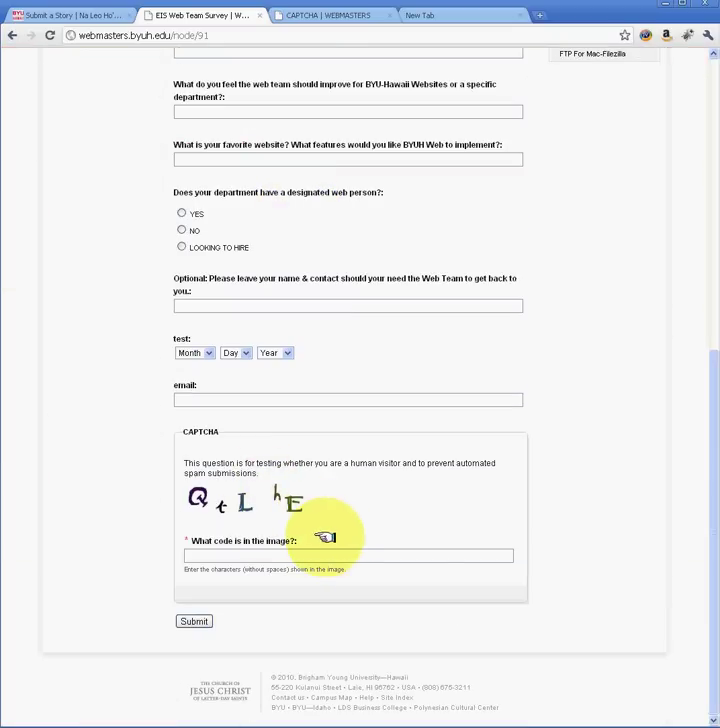